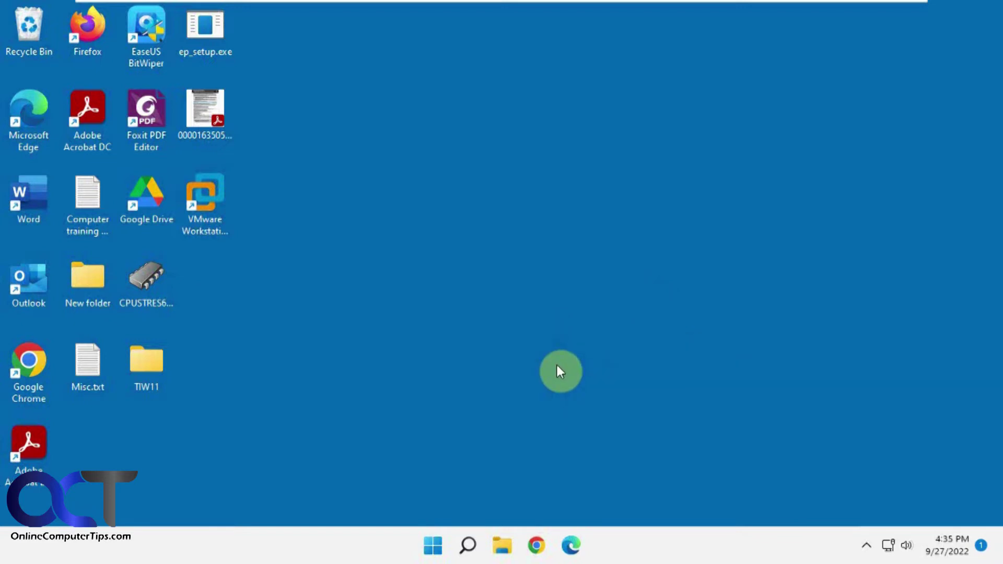
# Step: Open Google Drive preferences from the tray icon's settings menu
pyautogui.click(867, 546)
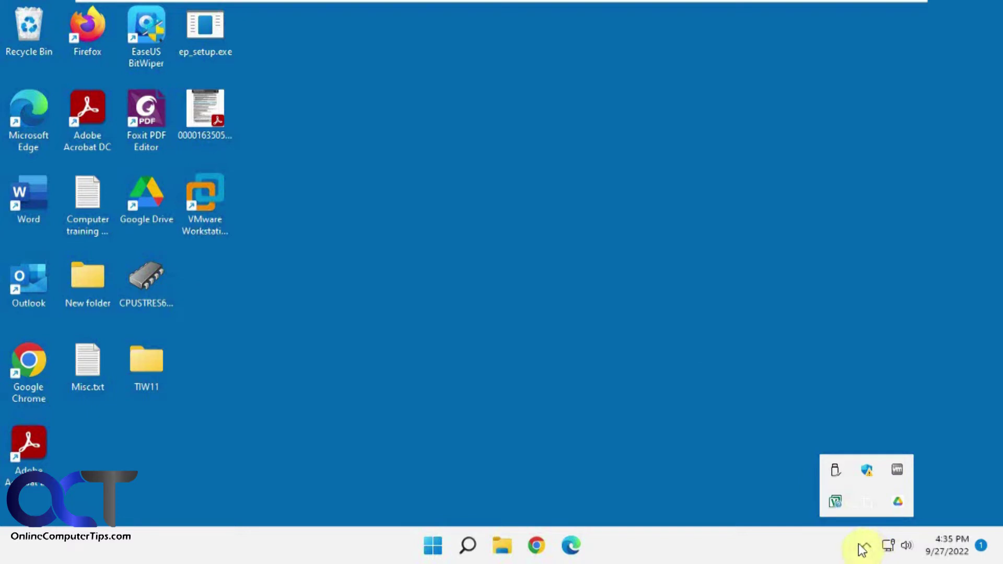
pyautogui.click(899, 503)
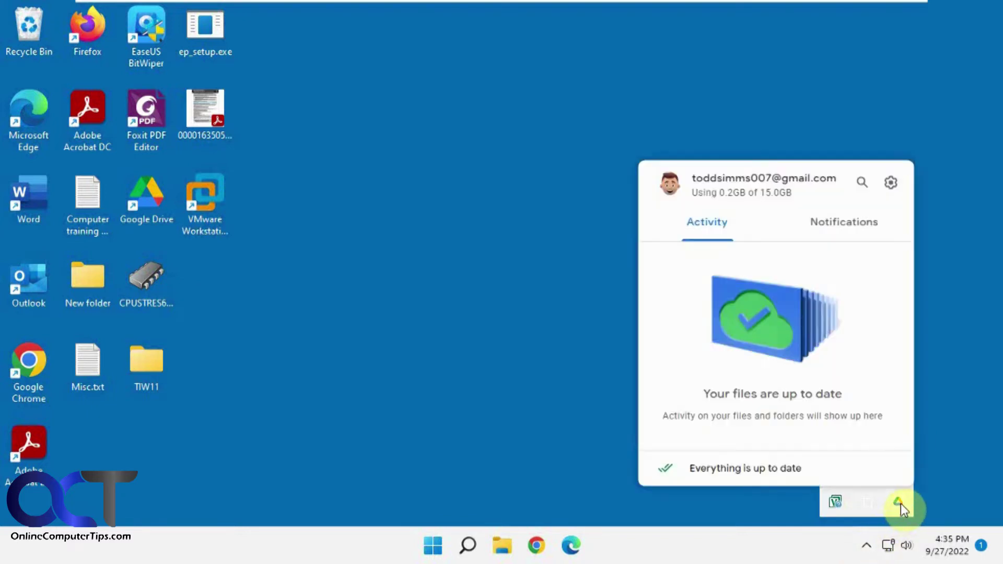
pyautogui.click(892, 184)
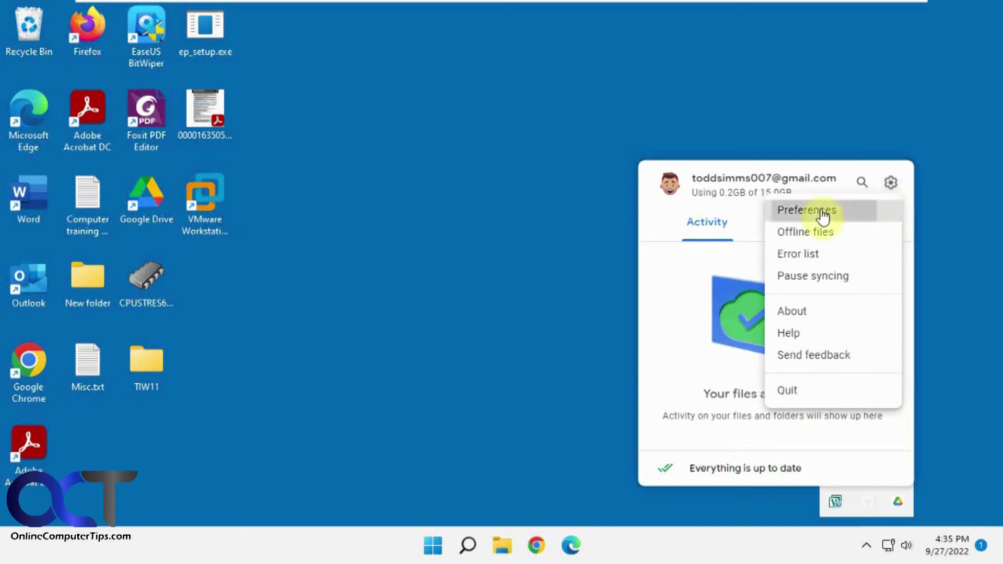
pyautogui.click(823, 211)
pyautogui.moveTo(609, 26); pyautogui.dragTo(675, 98)
# Step: Review the streamed My Drive's files in File Explorer, then close Explorer
pyautogui.click(323, 207)
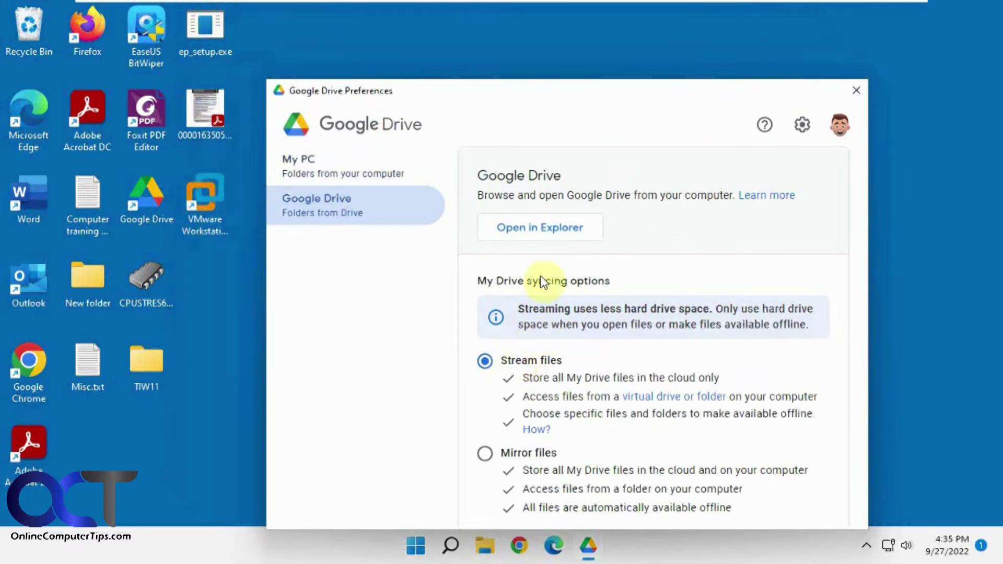
pyautogui.click(555, 230)
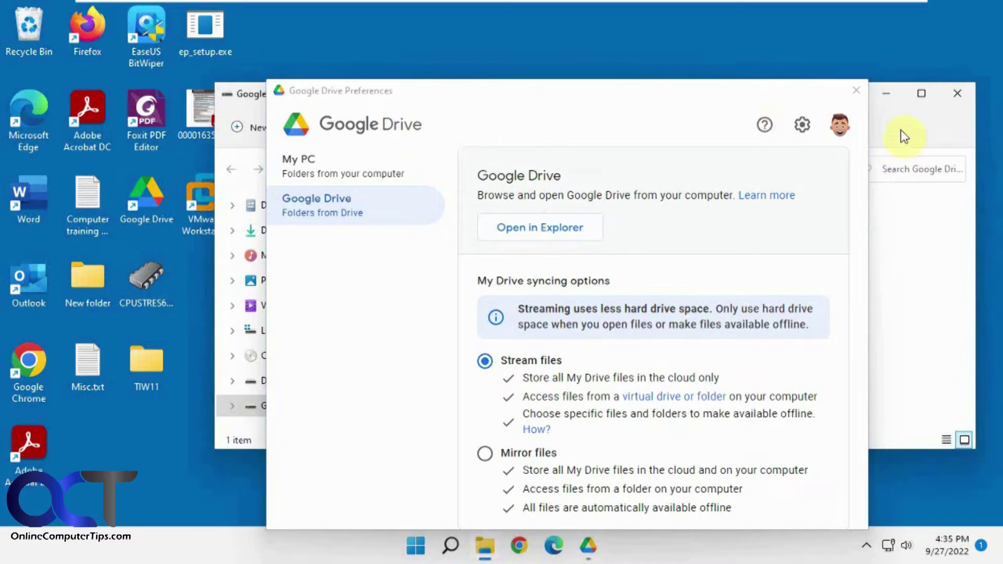
pyautogui.click(857, 97)
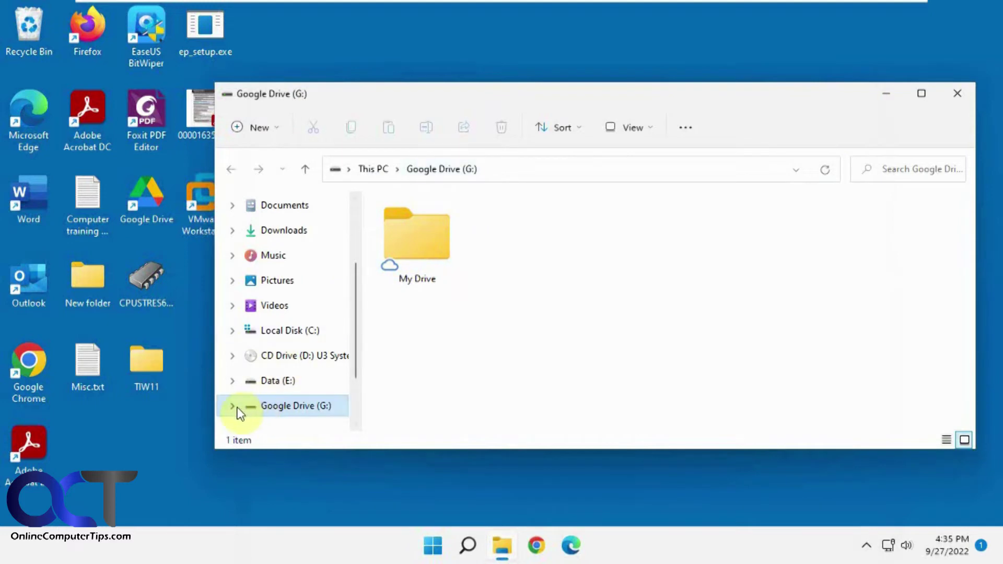
pyautogui.doubleClick(412, 257)
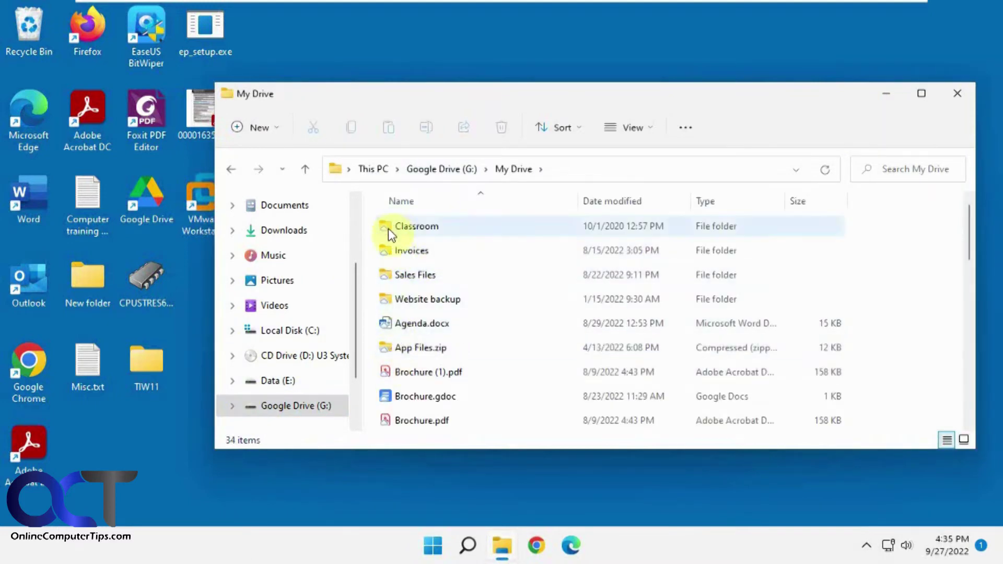
pyautogui.click(958, 95)
# Step: Switch My Drive to Mirror files at the suggested folder, save, and restart Drive
pyautogui.click(866, 546)
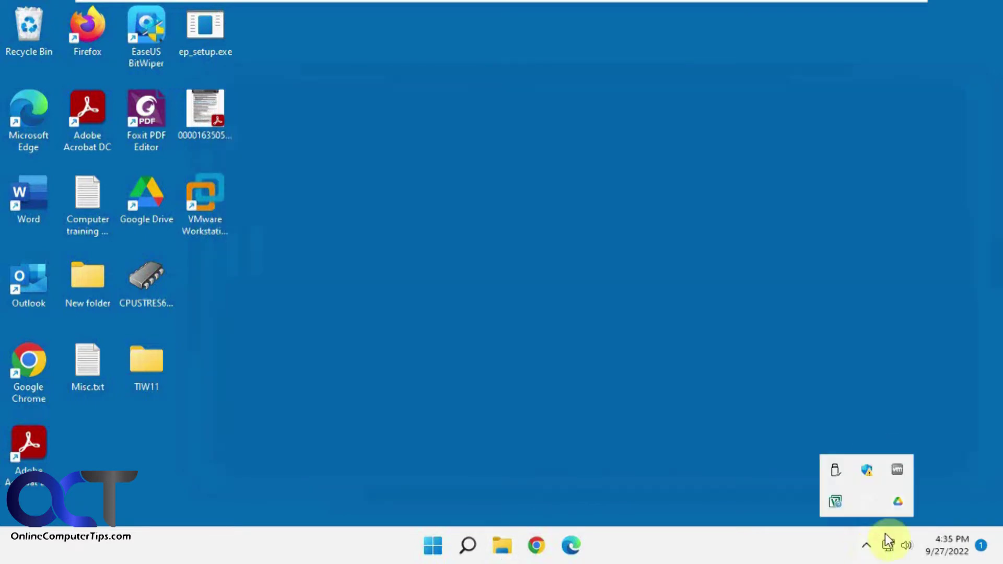
pyautogui.click(897, 502)
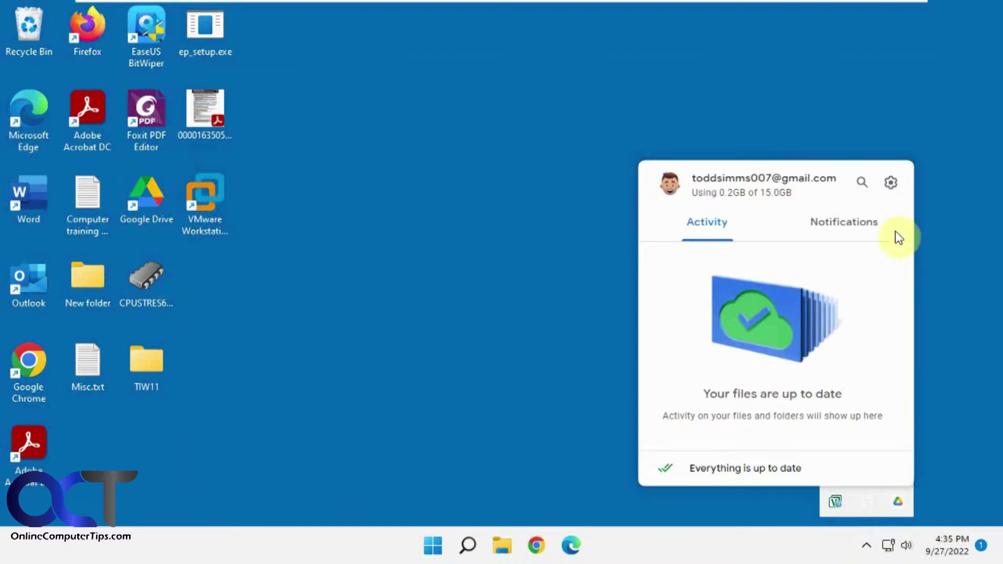
pyautogui.click(893, 185)
pyautogui.click(831, 217)
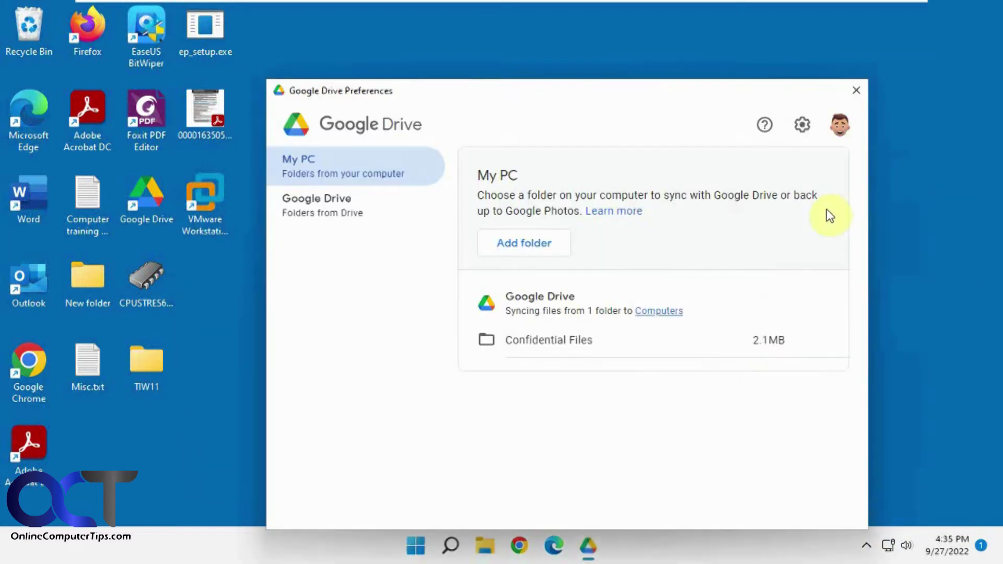
pyautogui.click(340, 209)
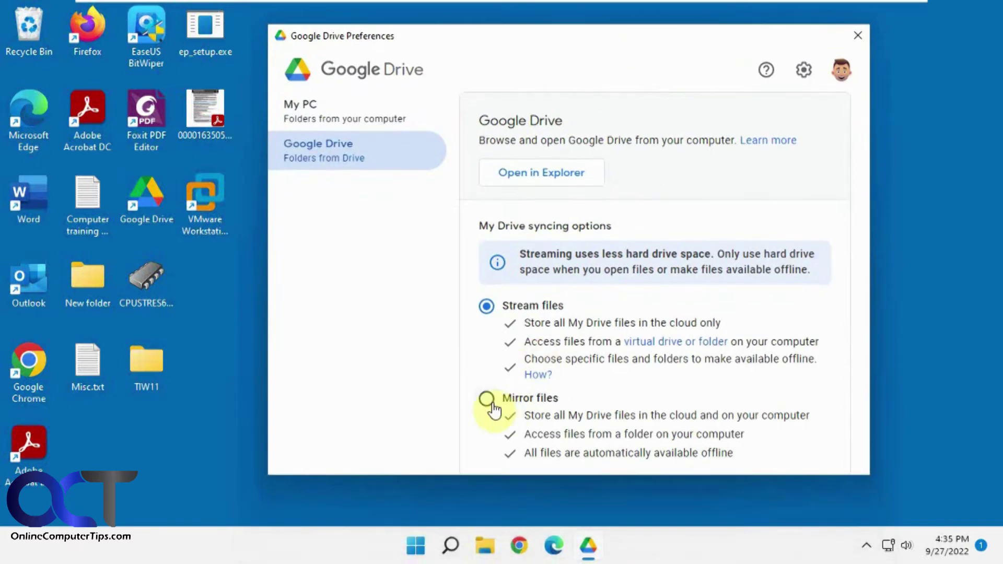
pyautogui.click(487, 400)
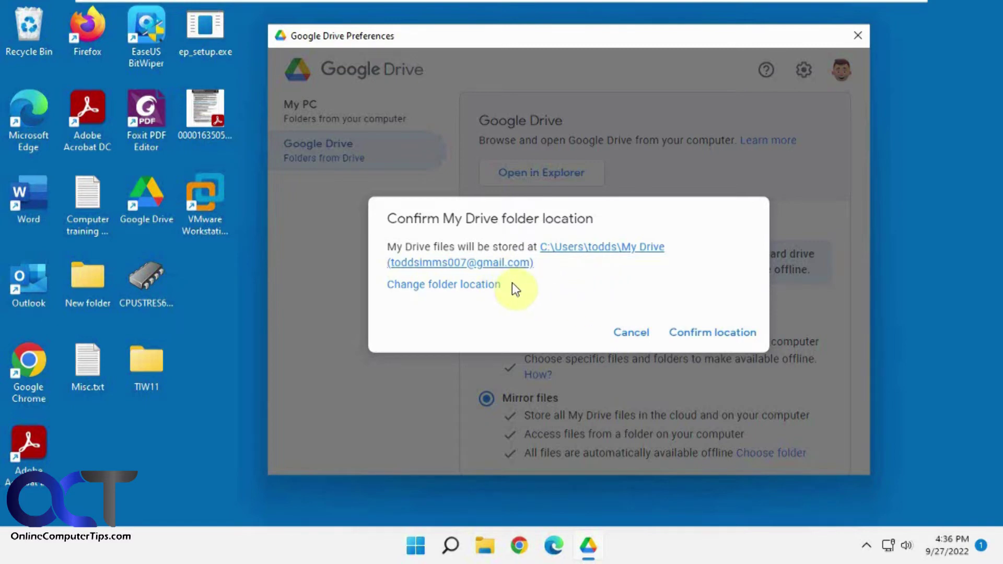
pyautogui.click(484, 285)
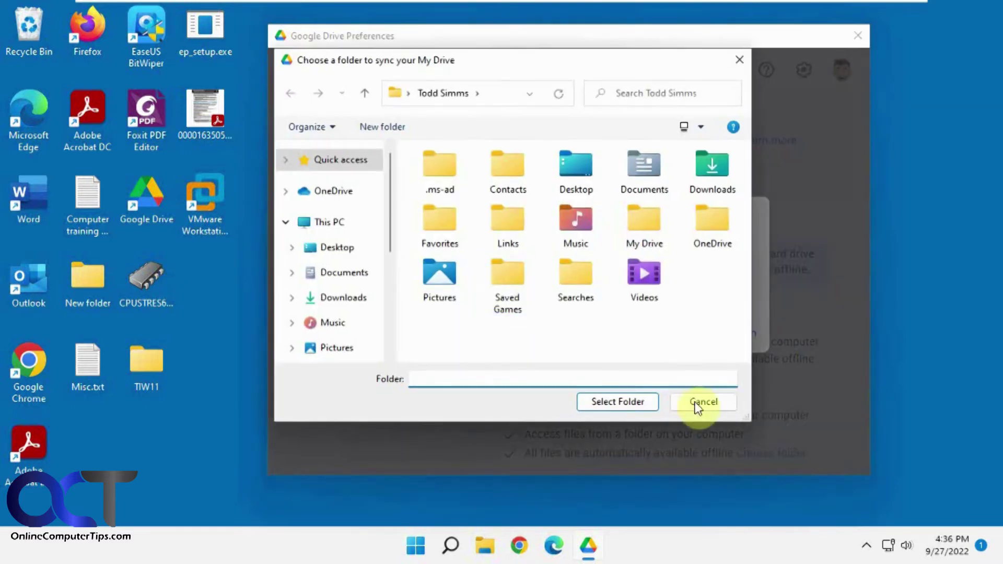
pyautogui.click(702, 402)
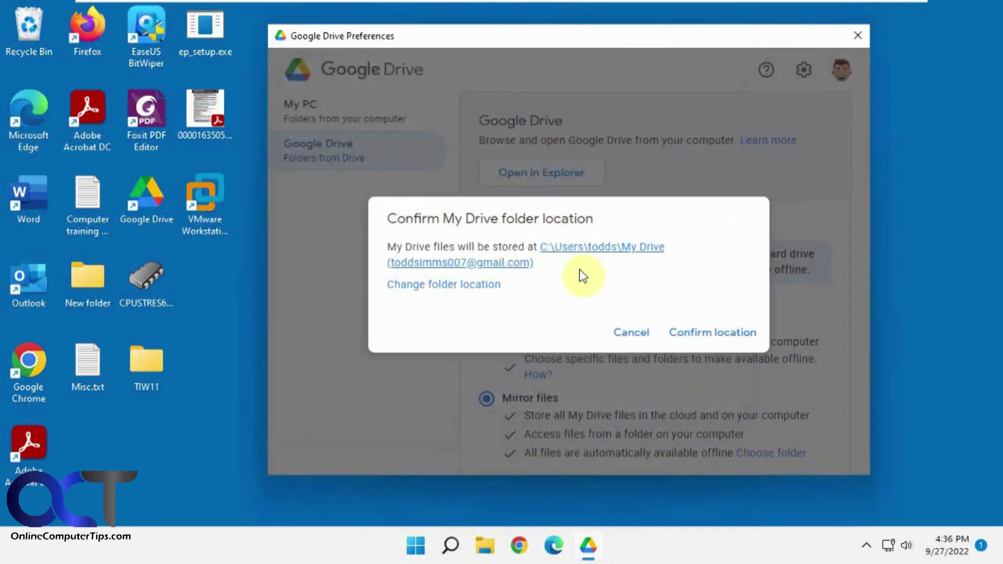
pyautogui.click(714, 333)
pyautogui.click(818, 472)
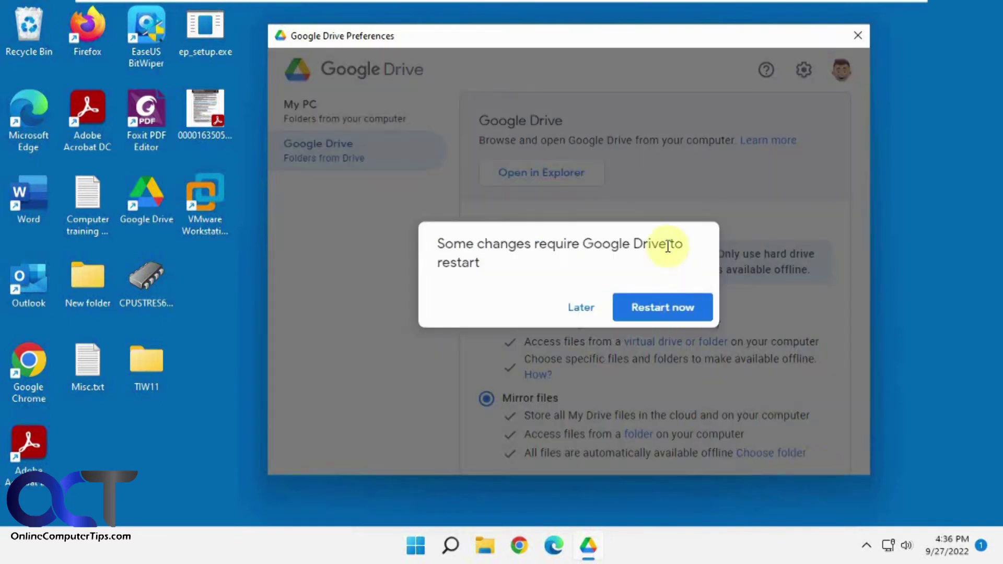
pyautogui.click(663, 308)
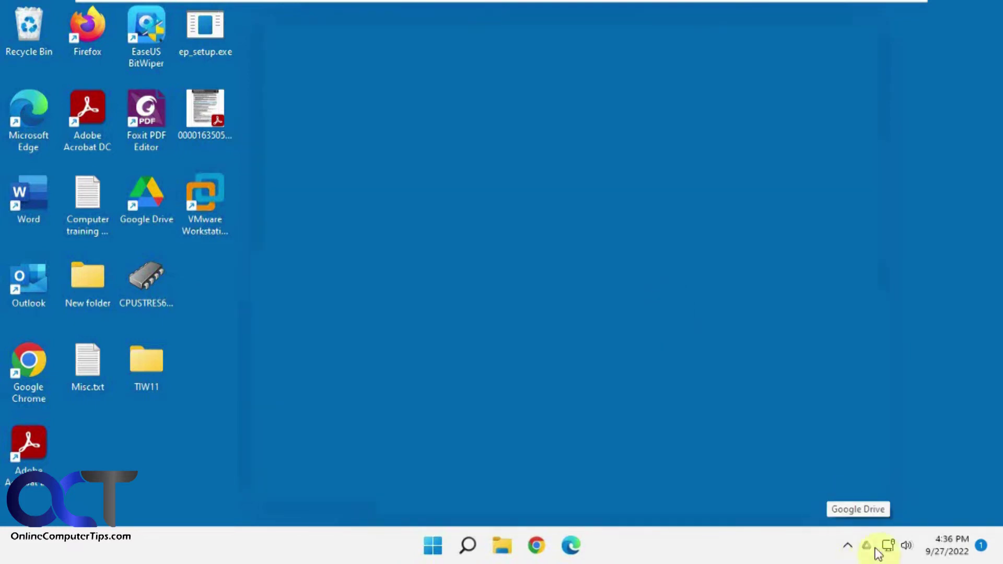
# Step: Verify Drive activity shows files up to date with no new notifications, then close the panel
pyautogui.click(806, 498)
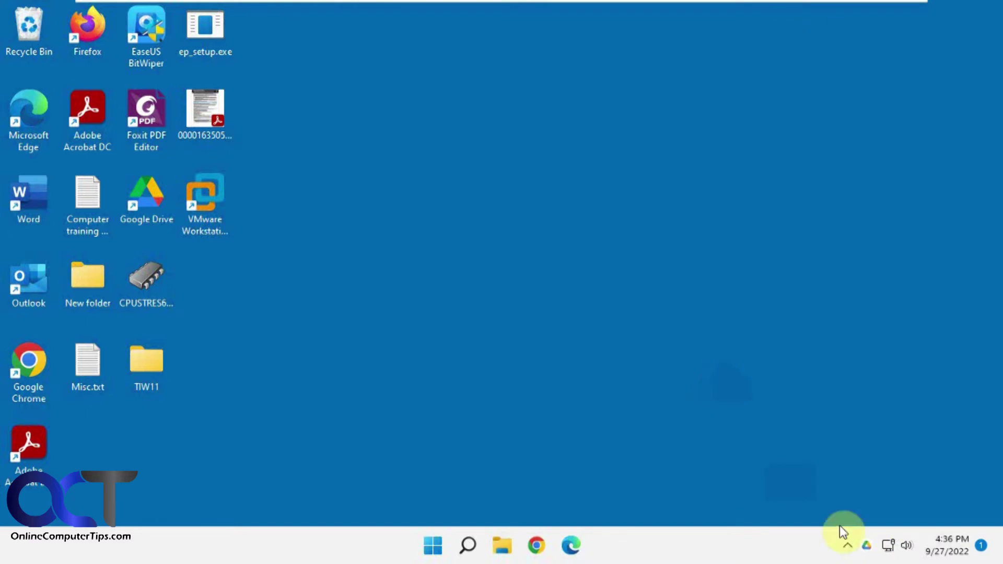
pyautogui.click(867, 546)
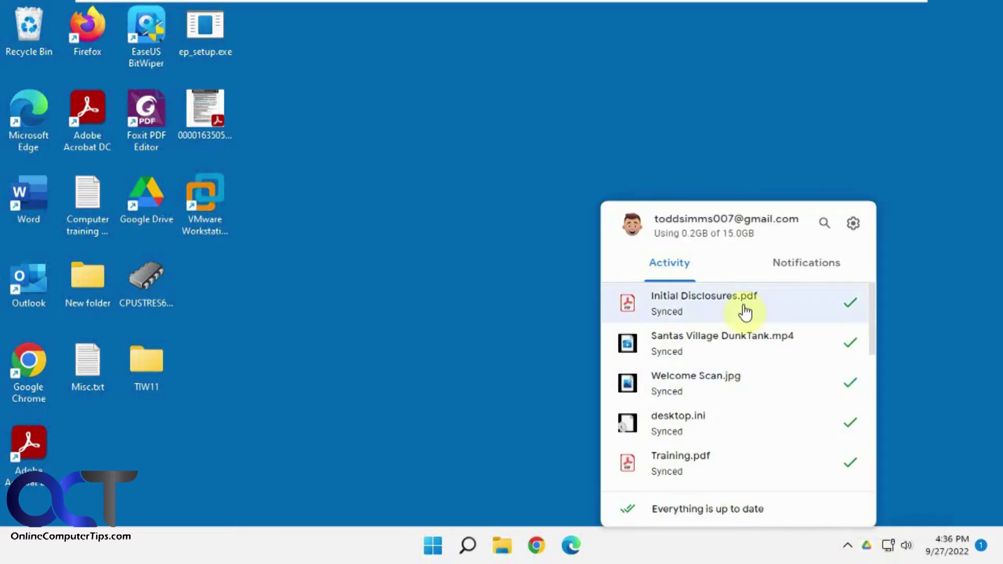
pyautogui.moveTo(874, 317); pyautogui.dragTo(876, 467)
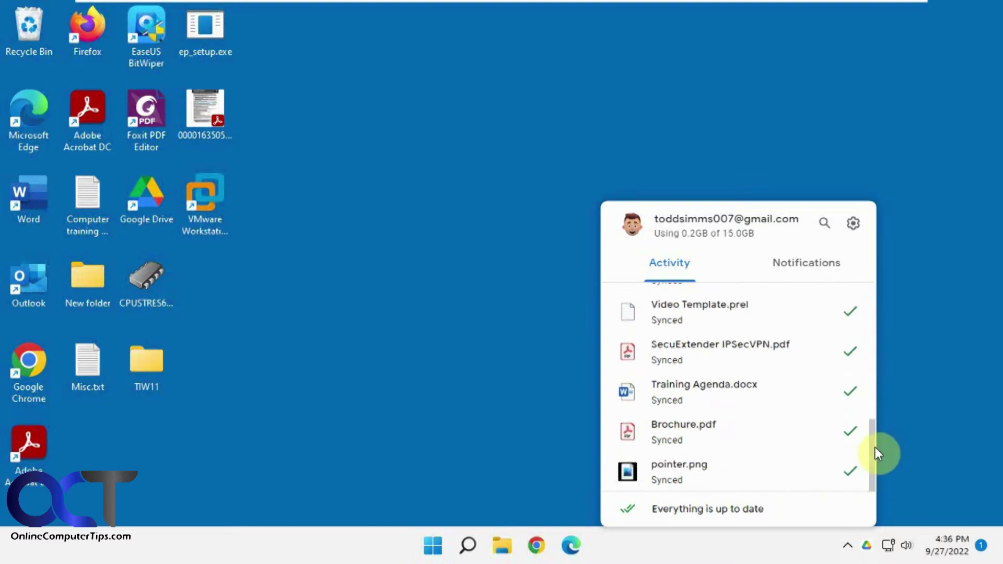
pyautogui.moveTo(876, 447); pyautogui.dragTo(876, 334)
pyautogui.click(812, 266)
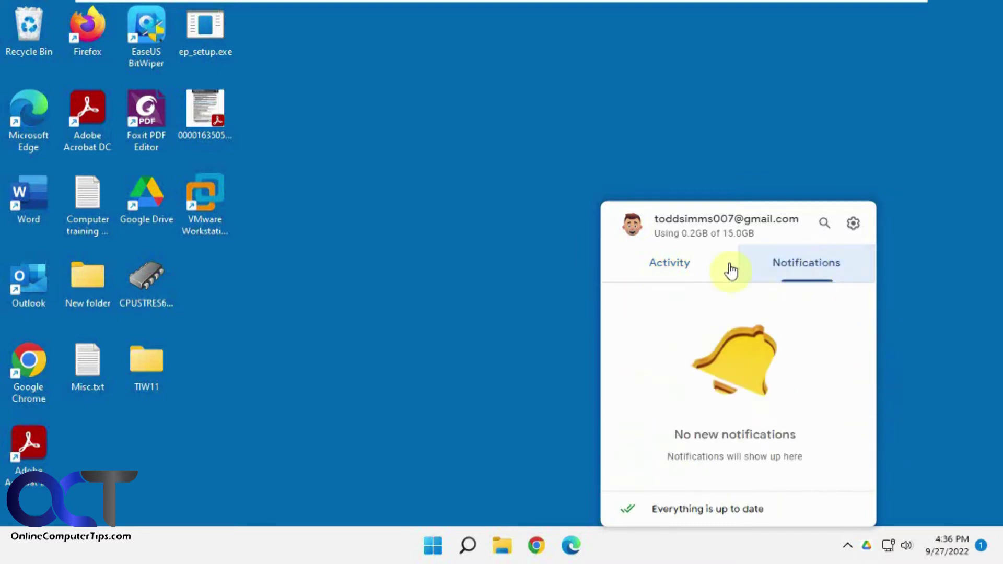
pyautogui.click(681, 267)
pyautogui.click(920, 262)
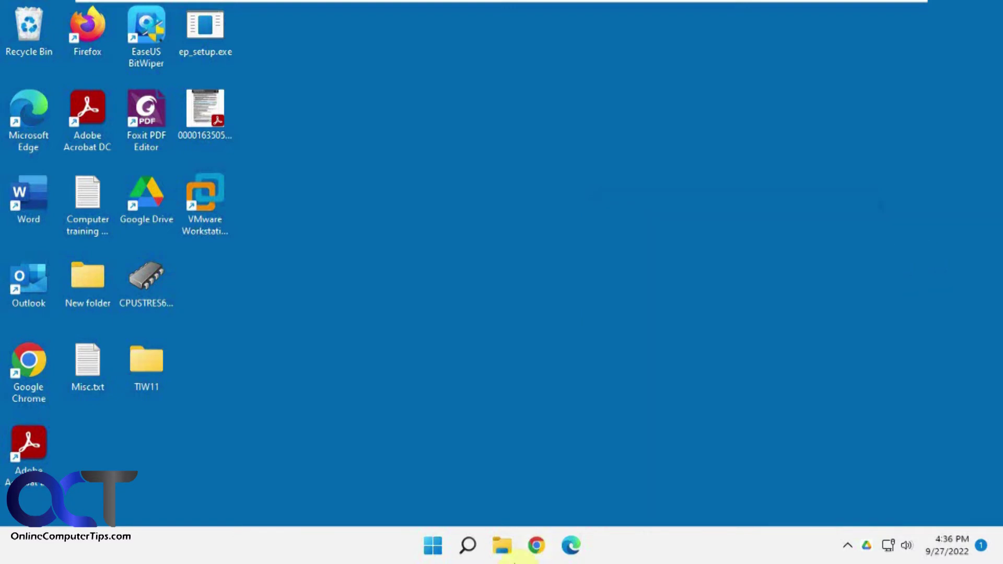
pyautogui.click(502, 545)
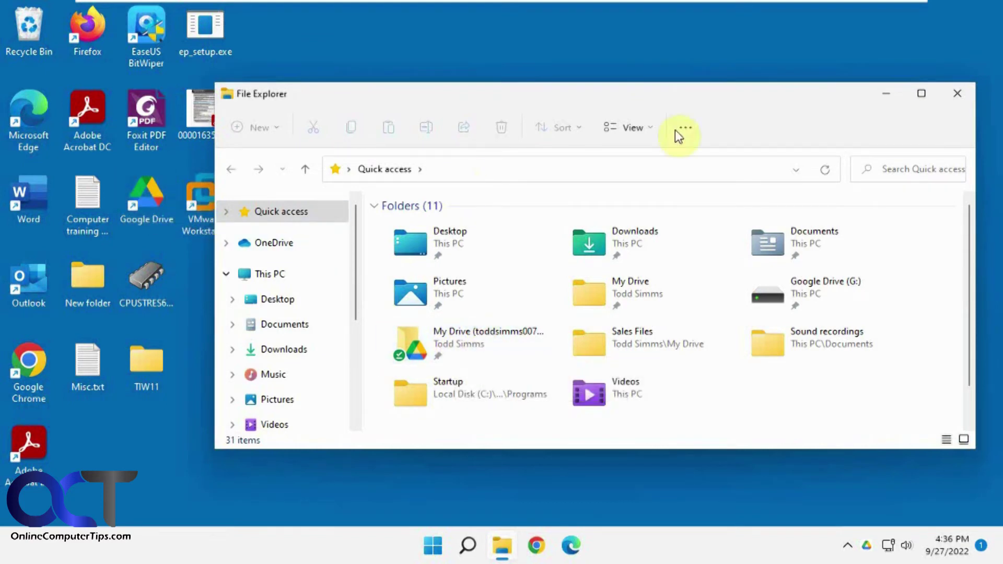
# Step: Switch File Explorer to Details view and open the mirrored My Drive folder
pyautogui.click(653, 127)
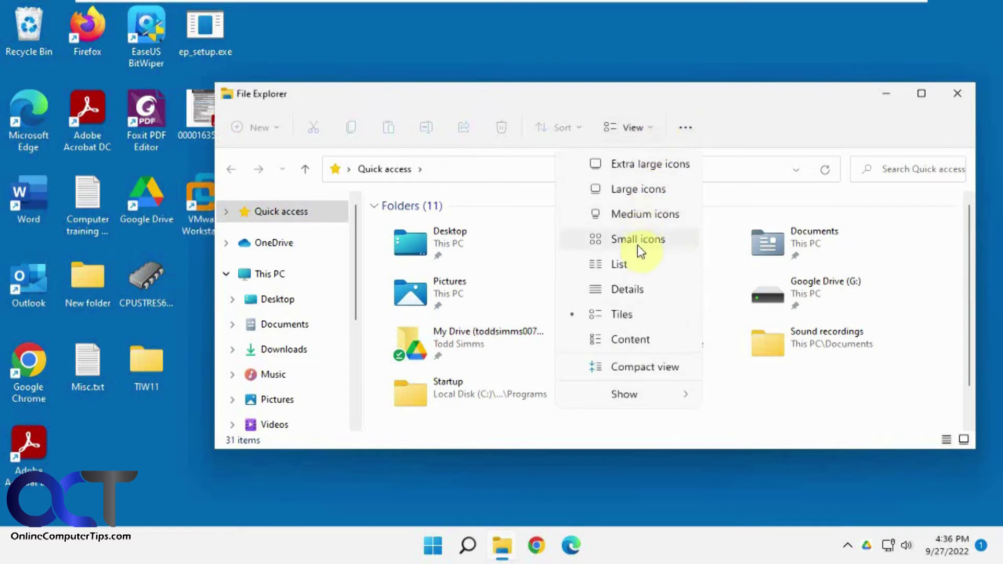
pyautogui.click(638, 287)
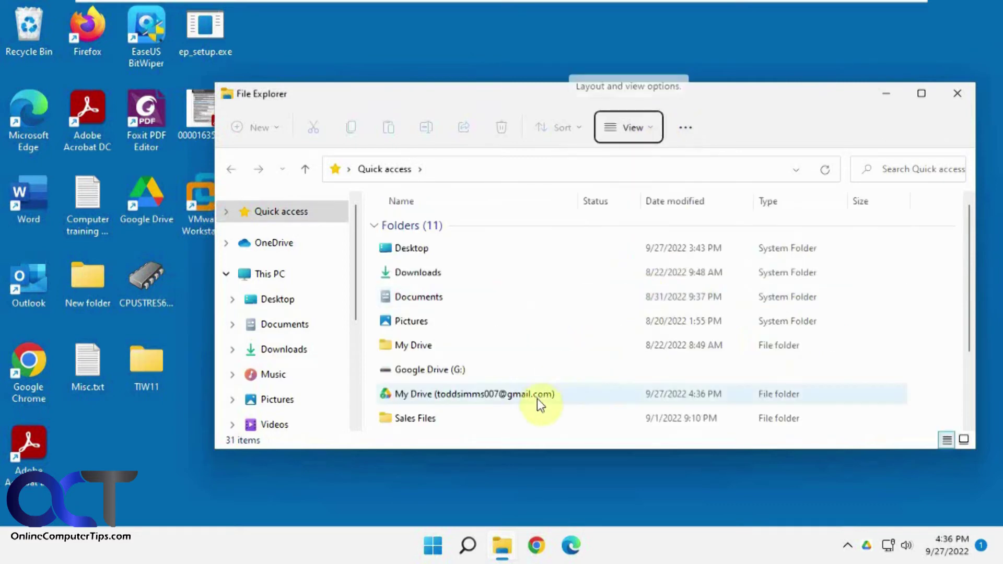
pyautogui.click(516, 394)
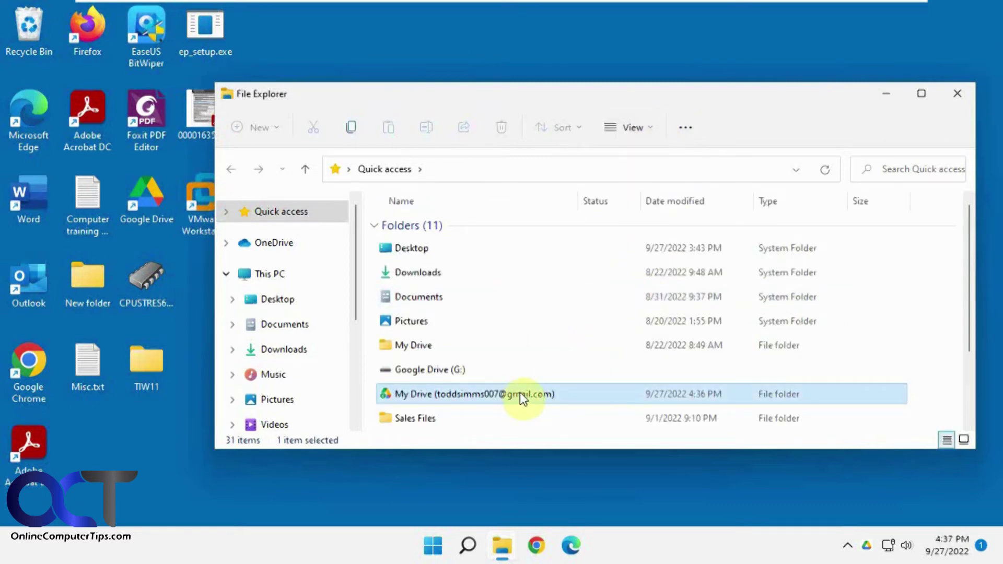
pyautogui.doubleClick(520, 393)
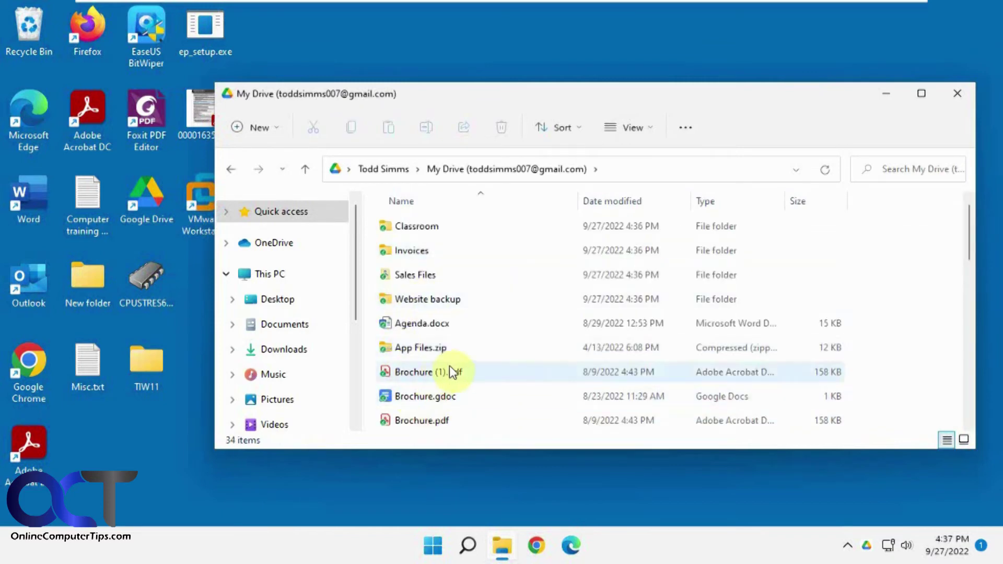
# Step: Scroll through My Drive's 34 items, including Google Docs and Sheets files
pyautogui.scroll(-2, 451, 372)
pyautogui.scroll(-2, 442, 373)
pyautogui.scroll(-2, 431, 373)
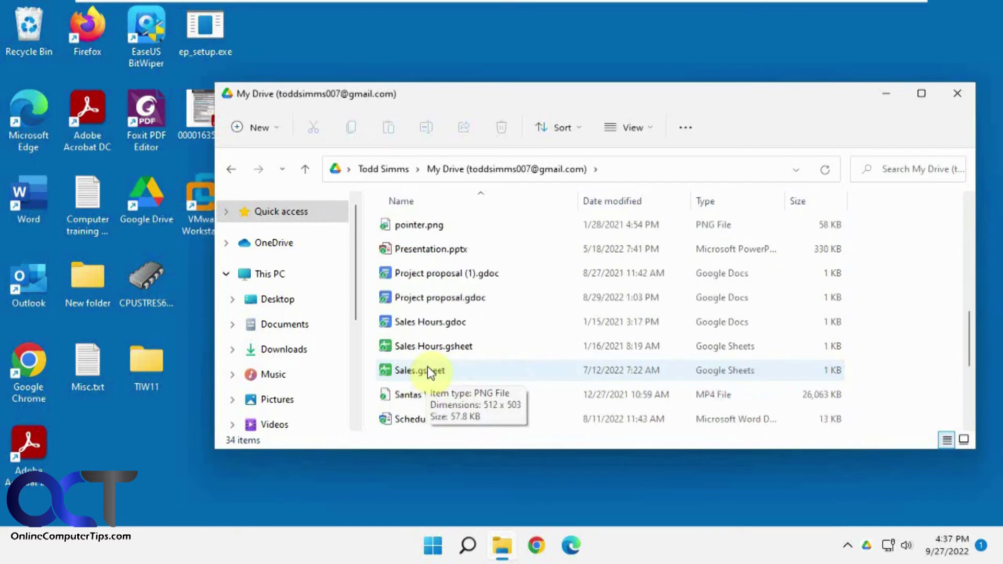
pyautogui.scroll(2, 429, 369)
pyautogui.scroll(2, 433, 372)
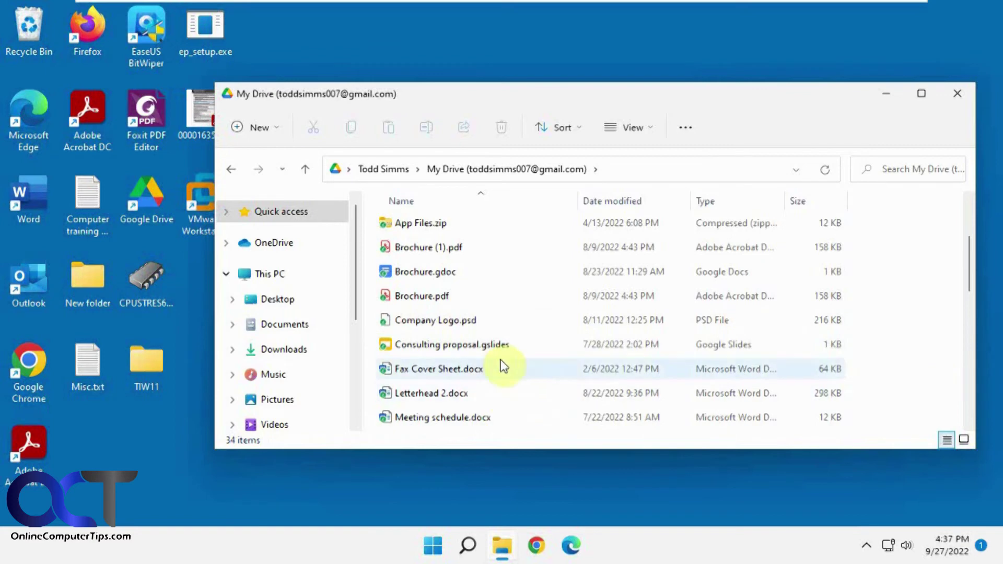
pyautogui.scroll(-2, 499, 361)
pyautogui.scroll(-2, 500, 363)
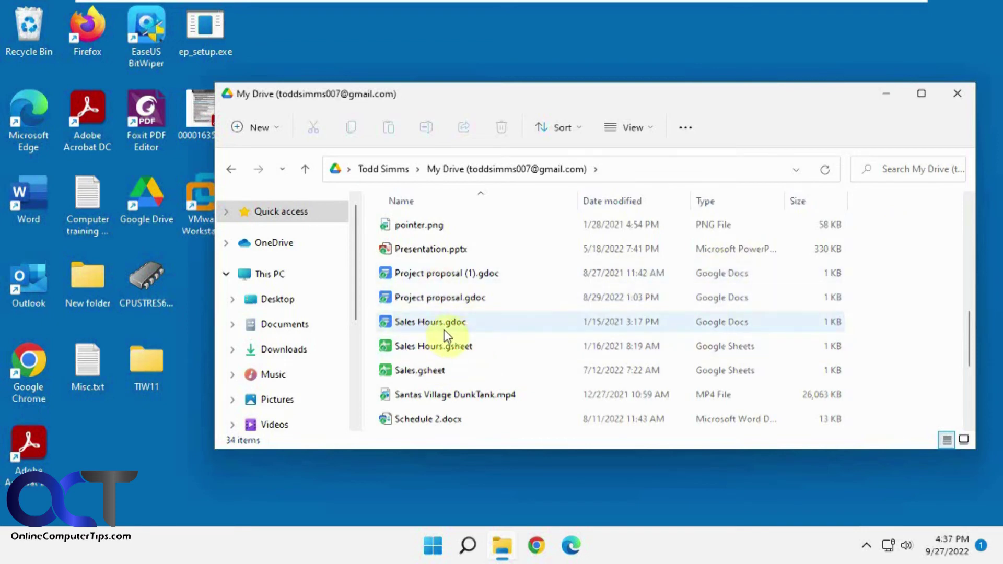
pyautogui.moveTo(429, 321)
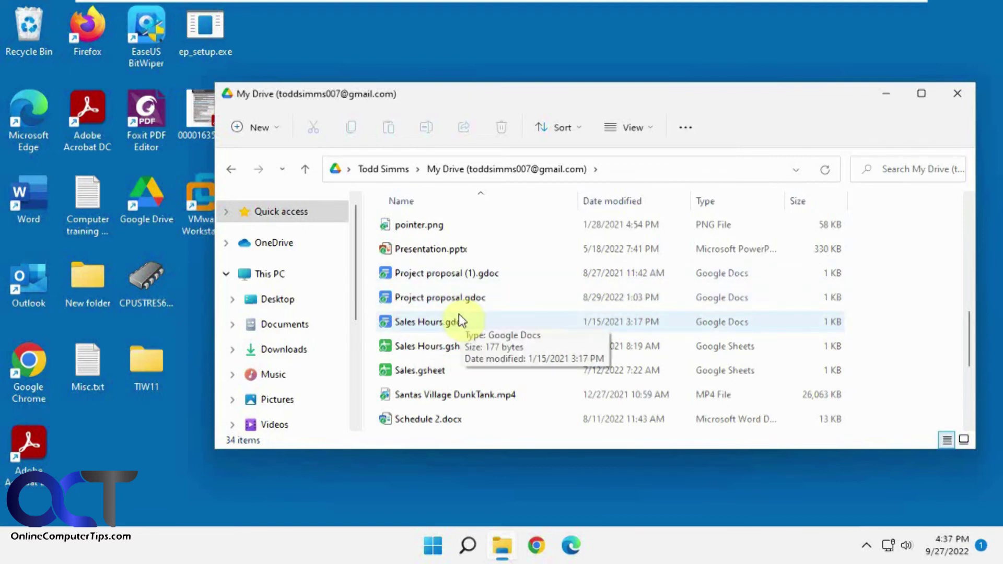
pyautogui.click(866, 545)
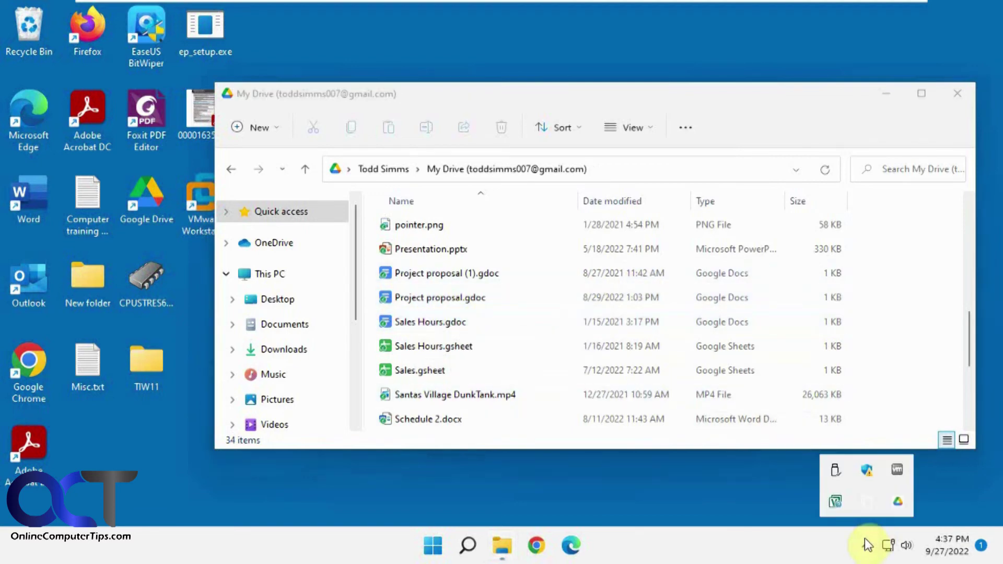
# Step: Check Preferences > Google Drive shows Mirror files, open the G: drive in Explorer, and close Preferences
pyautogui.click(899, 502)
pyautogui.click(891, 183)
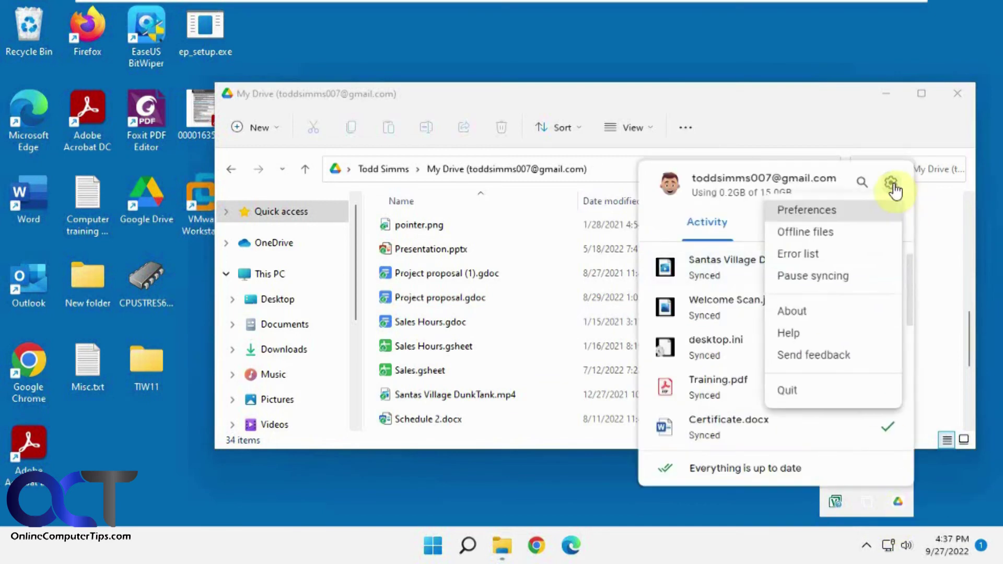
pyautogui.click(829, 209)
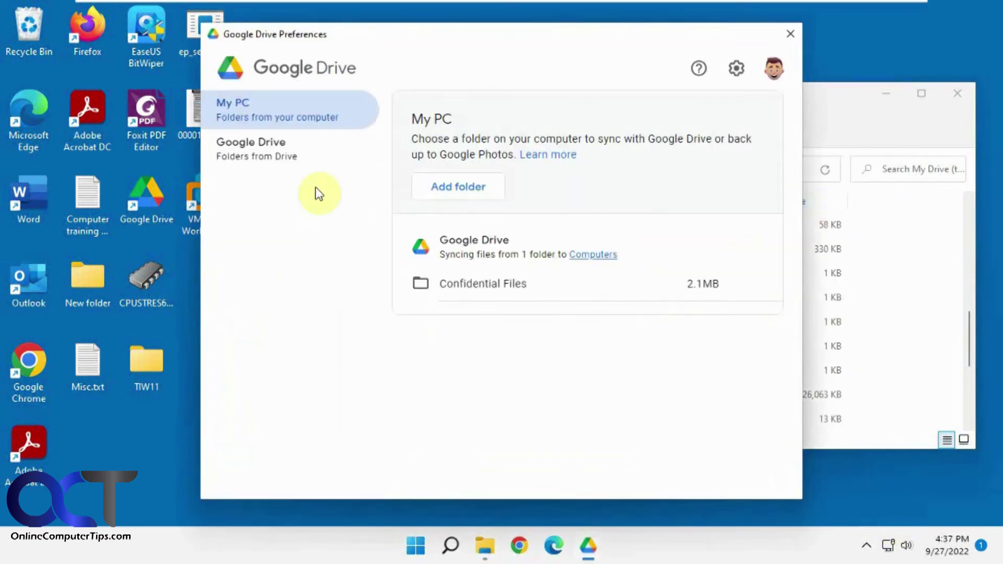
pyautogui.click(260, 153)
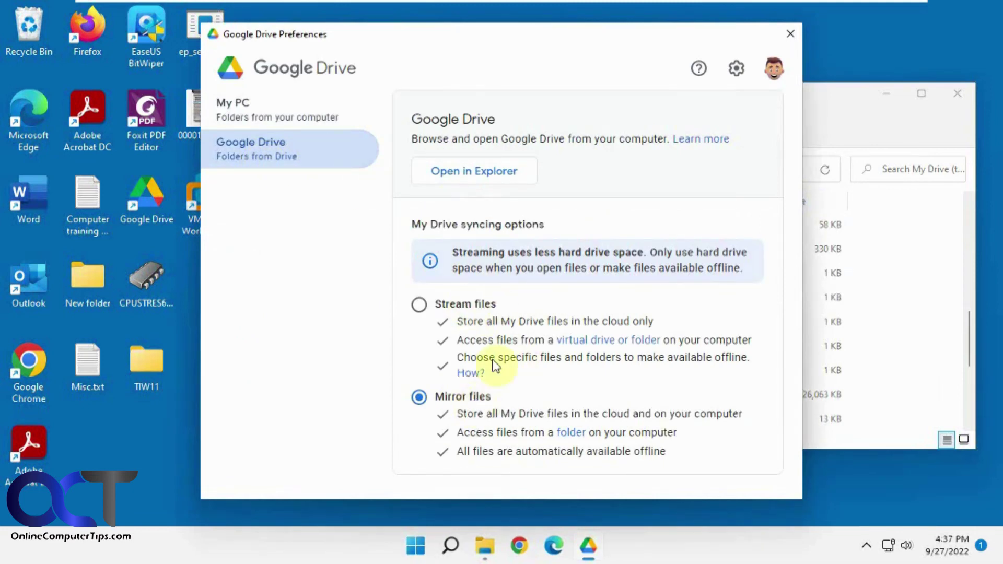
pyautogui.click(491, 178)
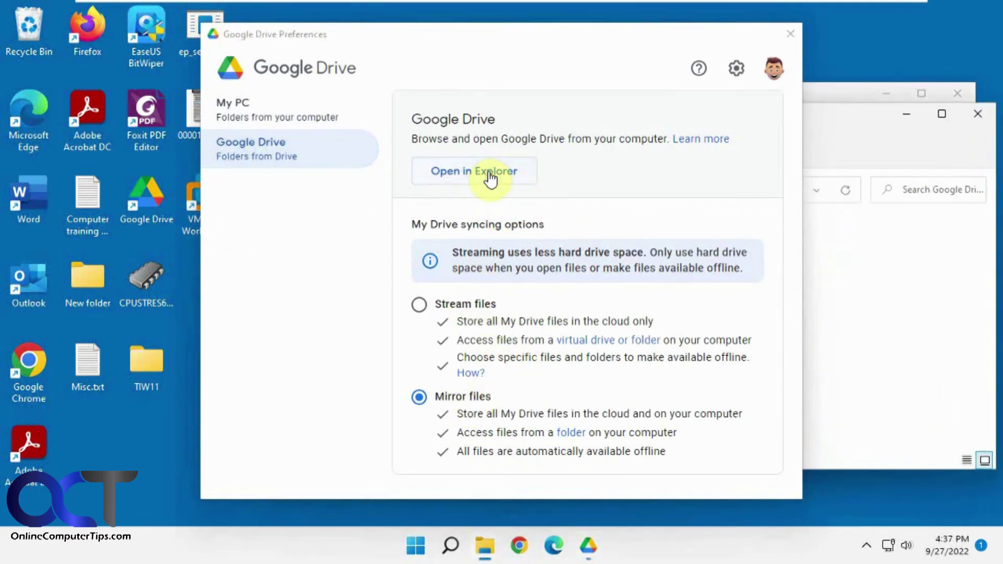
pyautogui.click(791, 34)
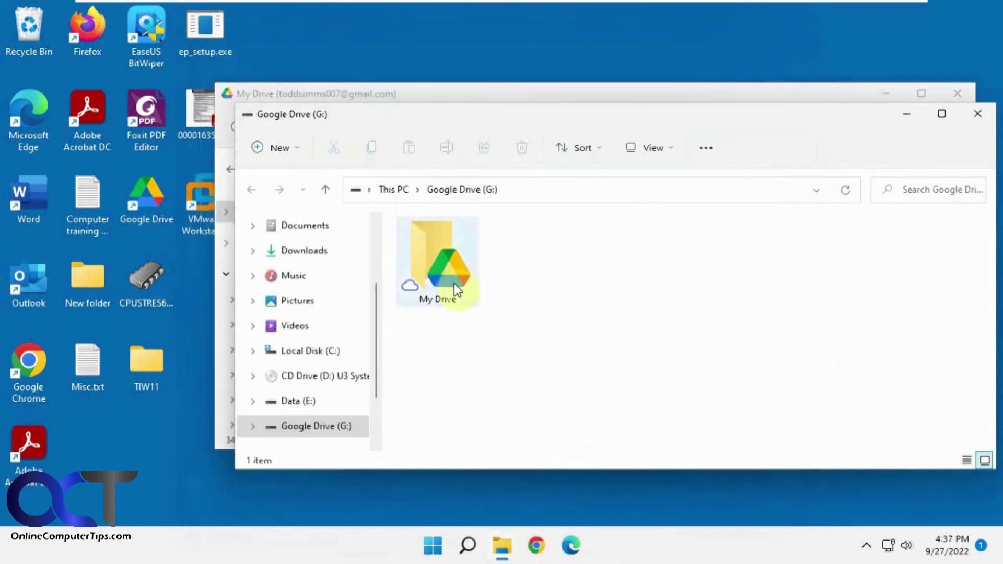
# Step: Open My Drive on Google Drive (G:) and view its full path in the address bar
pyautogui.doubleClick(454, 283)
pyautogui.click(710, 185)
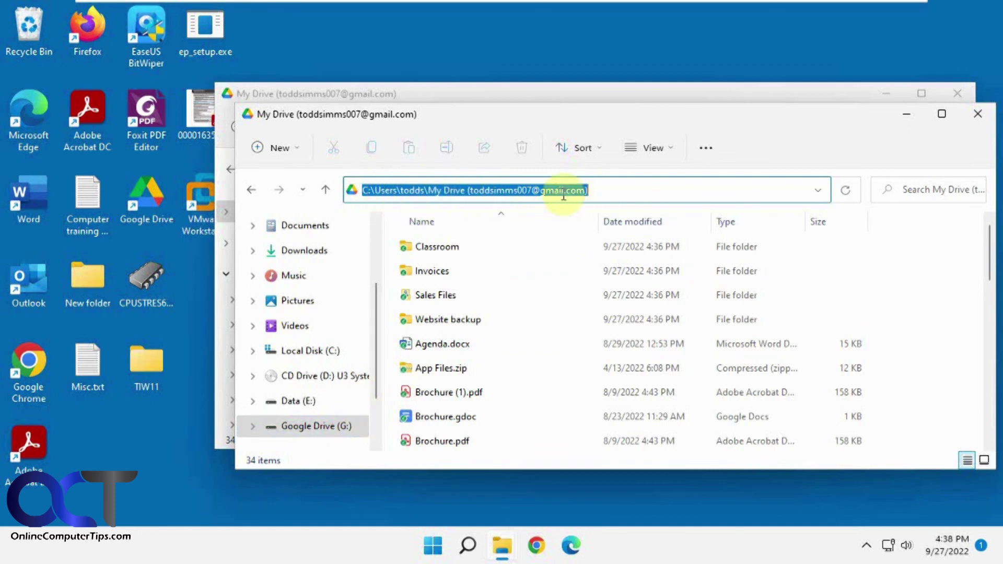
pyautogui.click(762, 141)
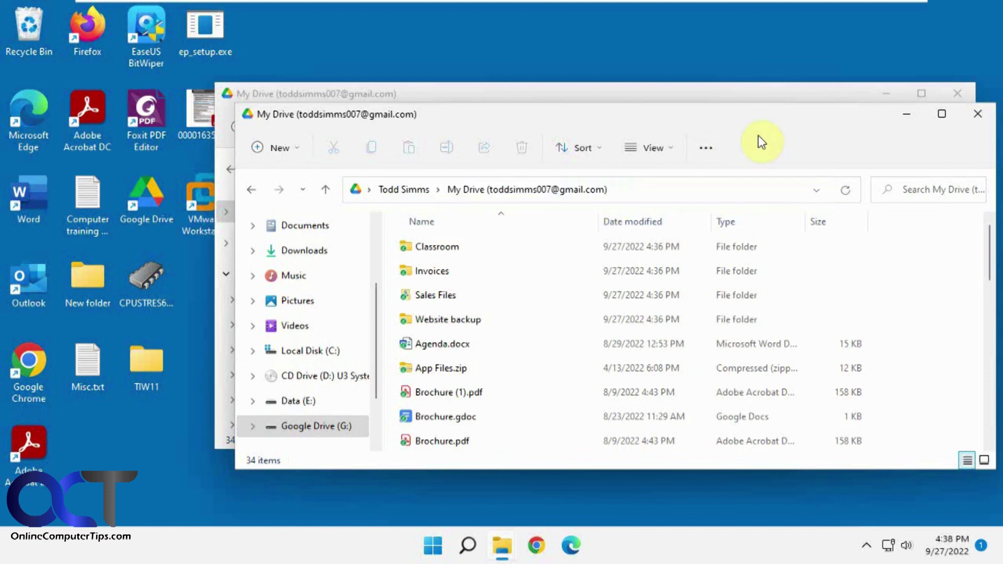